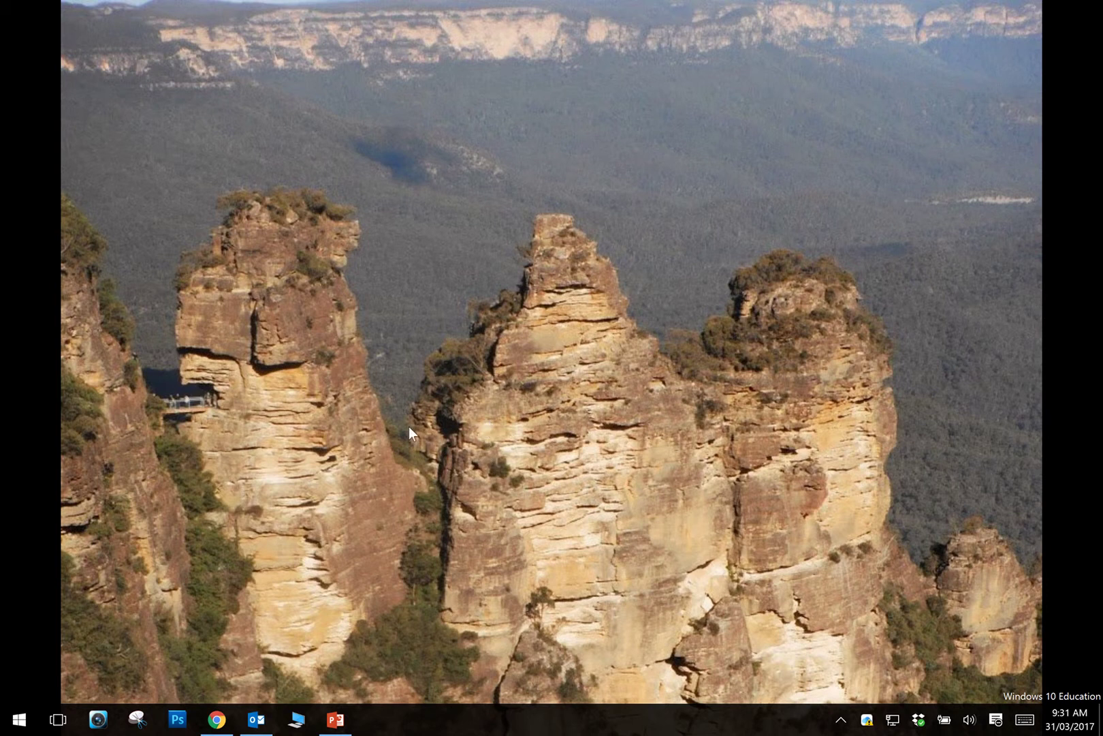
Open a maximized File Explorer window and go to the Year 9 Internet folder under Information and Software Technology on Home (H:)
click(19, 719)
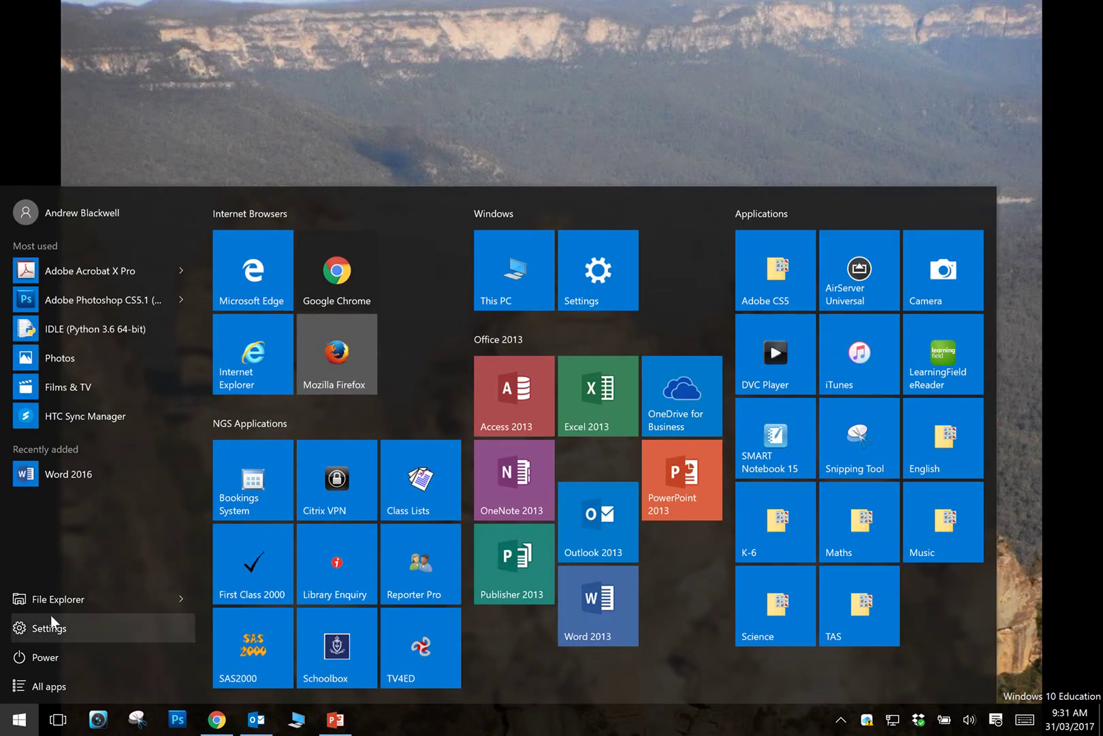
click(53, 603)
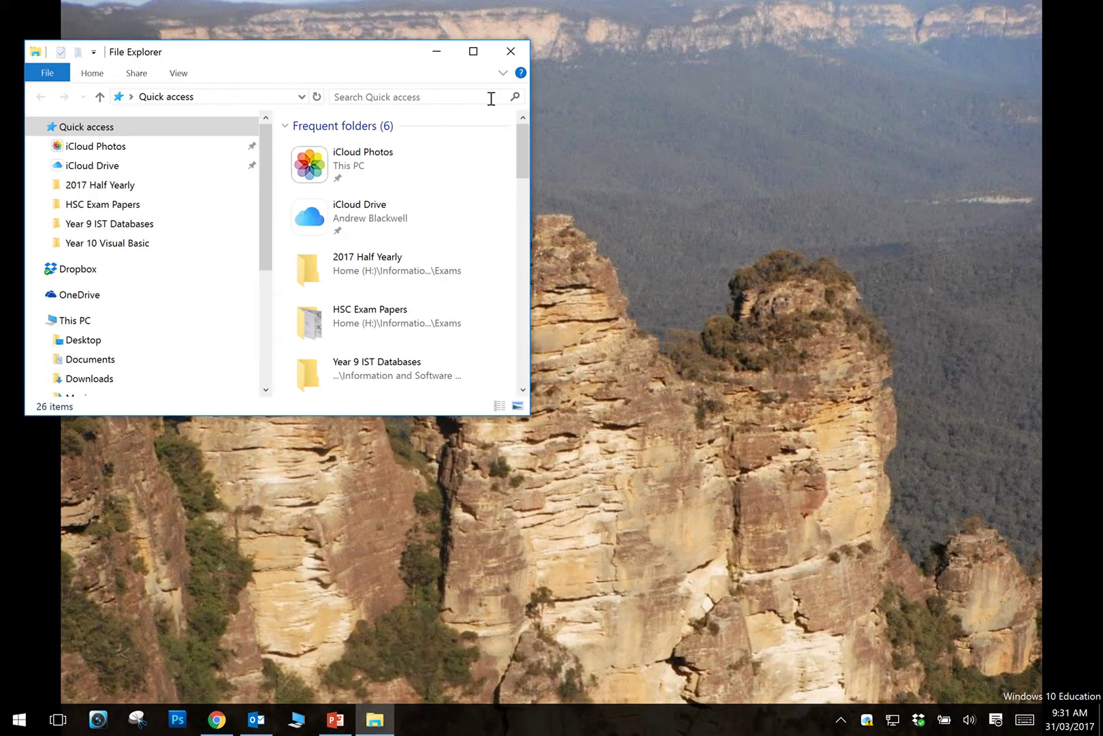
click(479, 57)
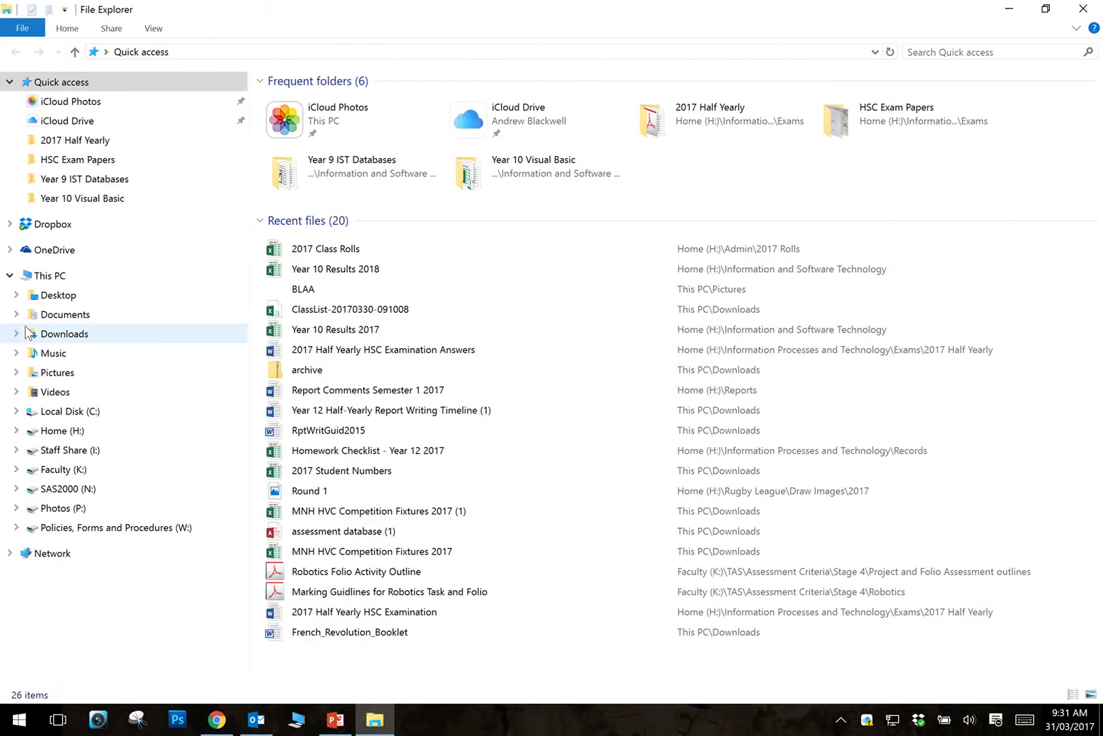
click(82, 431)
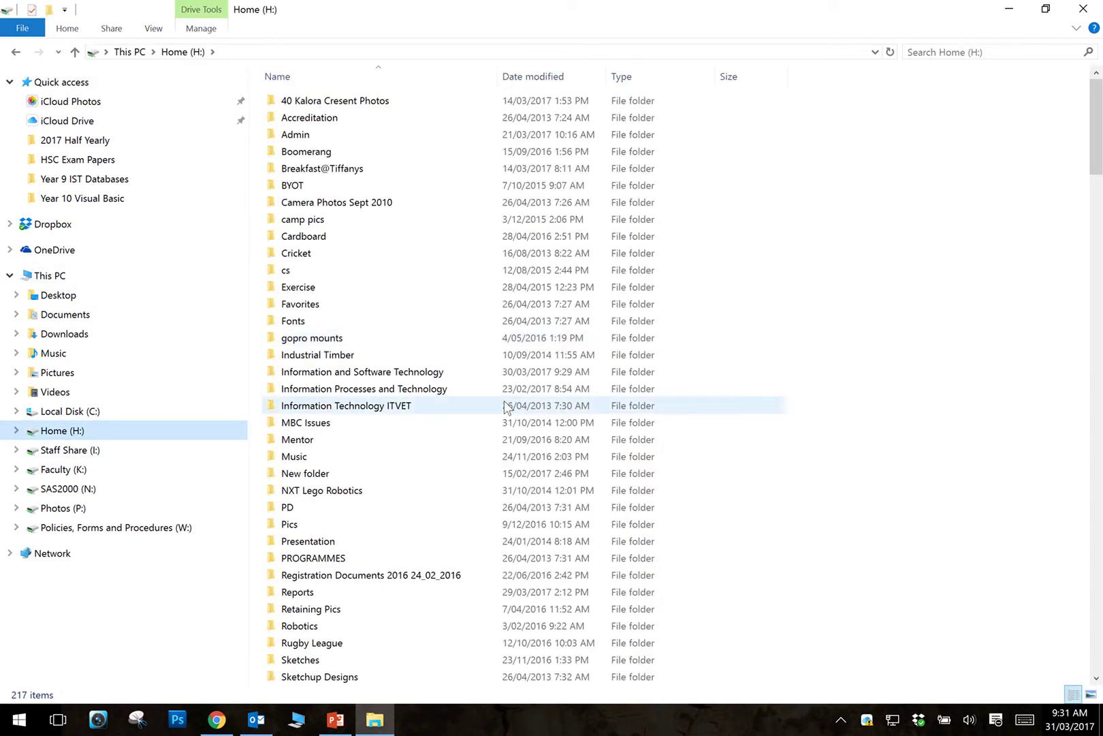
double_click(371, 371)
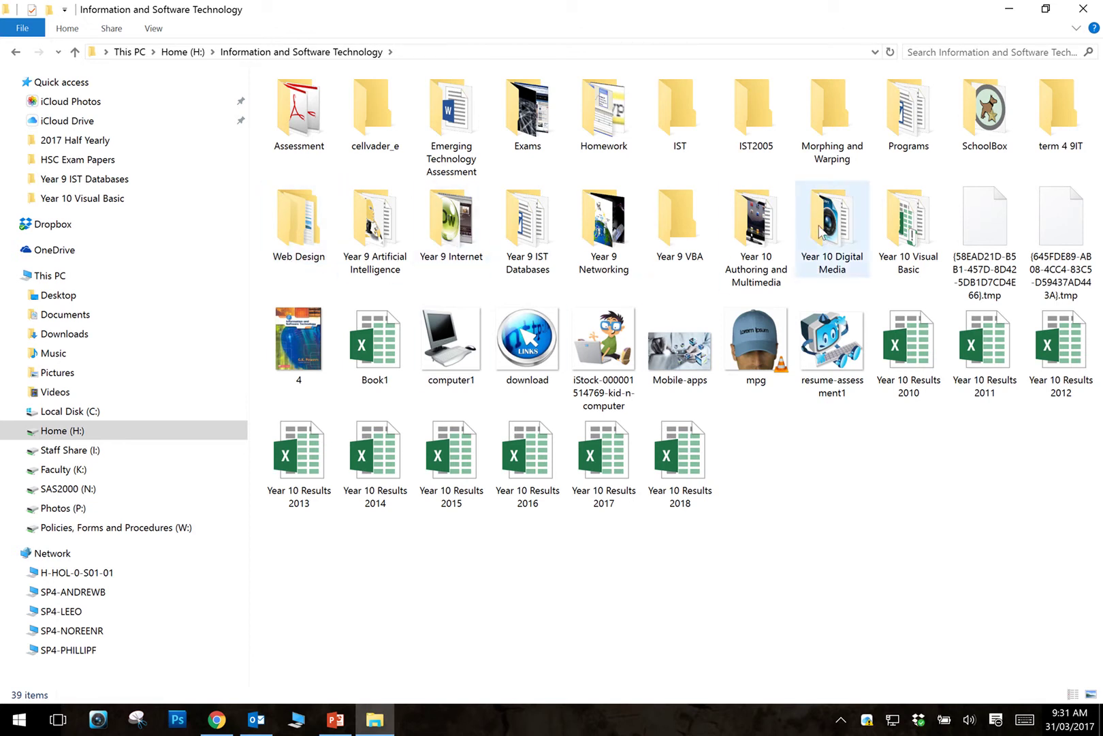
double_click(449, 222)
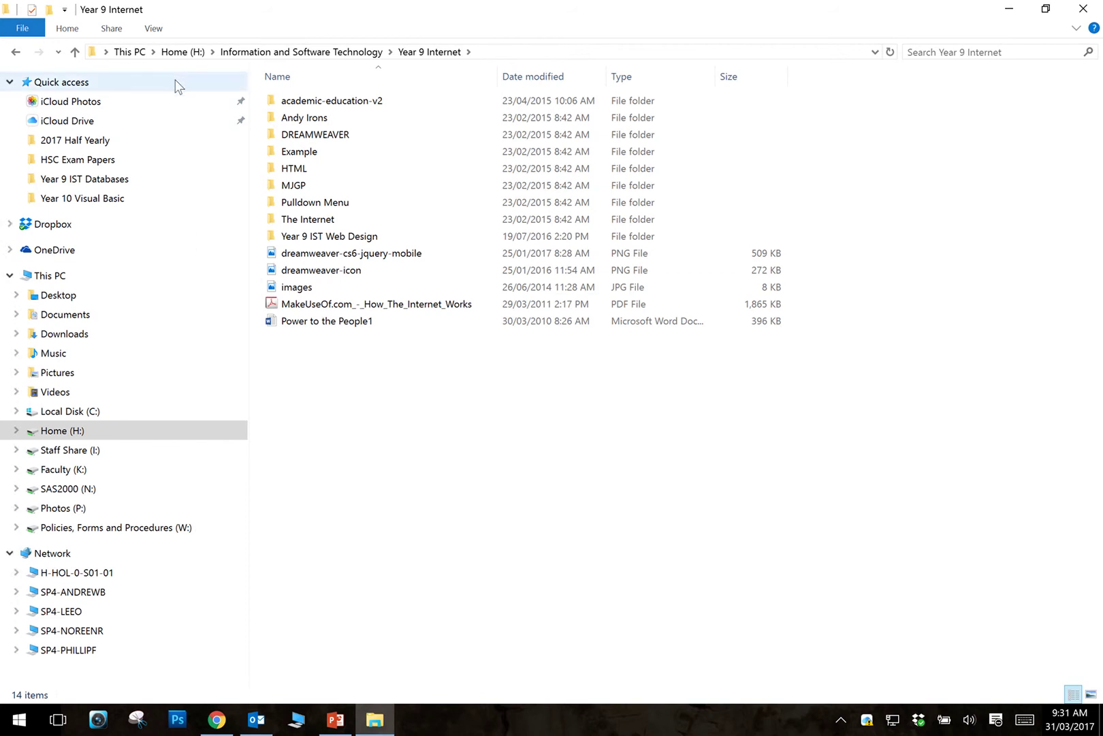
Create a new folder named "Web Assessment" inside the Year 9 Internet folder
right_click(436, 386)
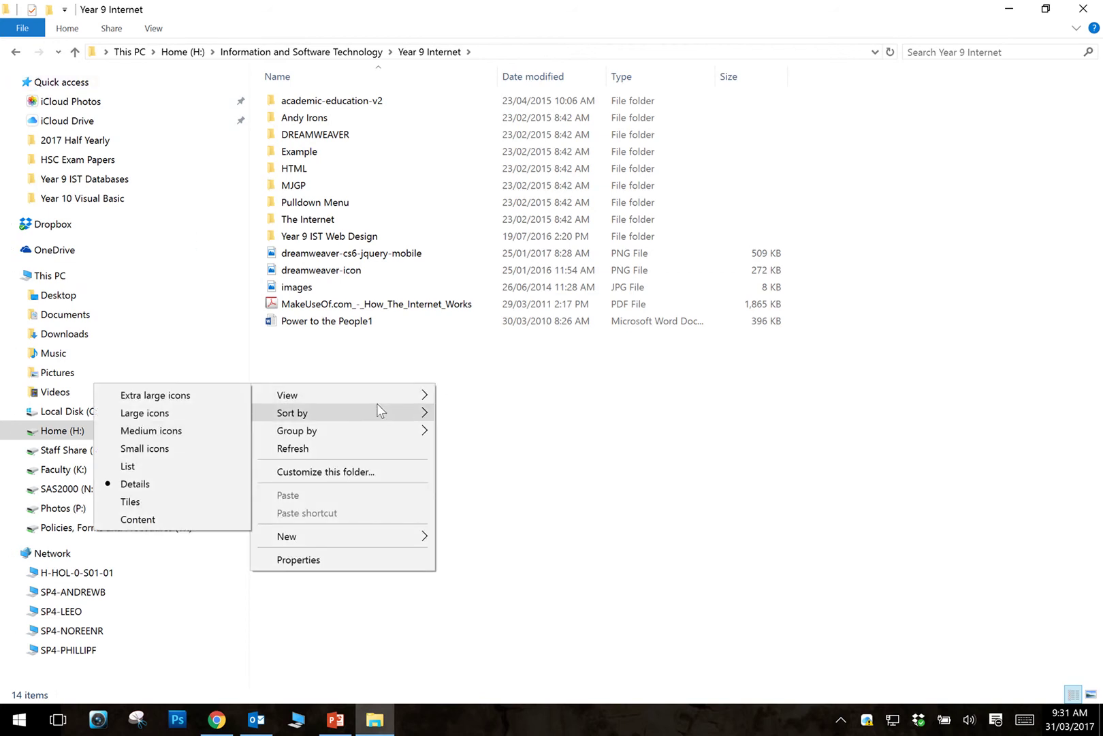
mouse_move(359, 534)
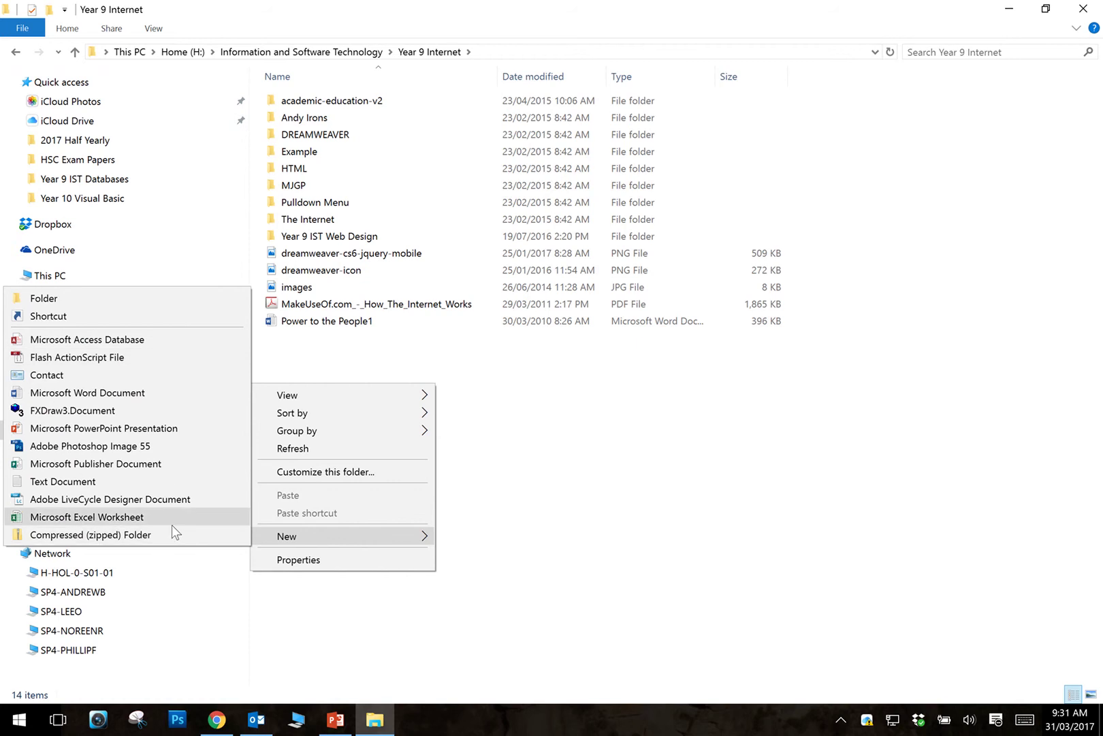
click(111, 300)
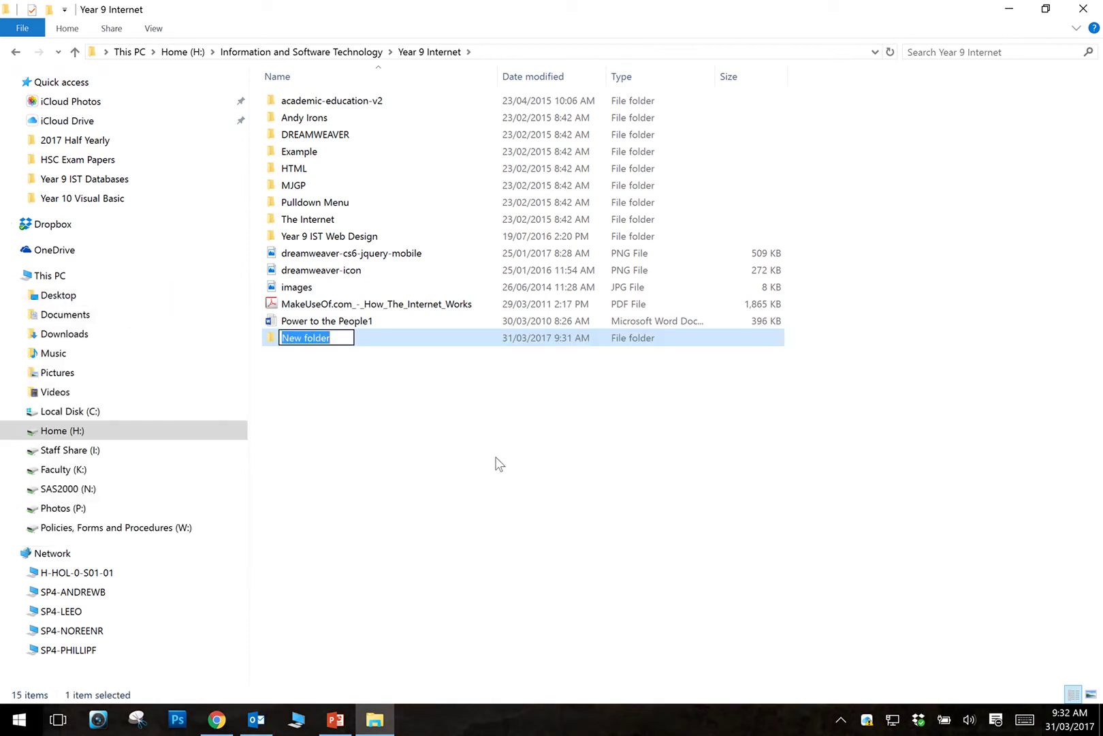
text(Web )
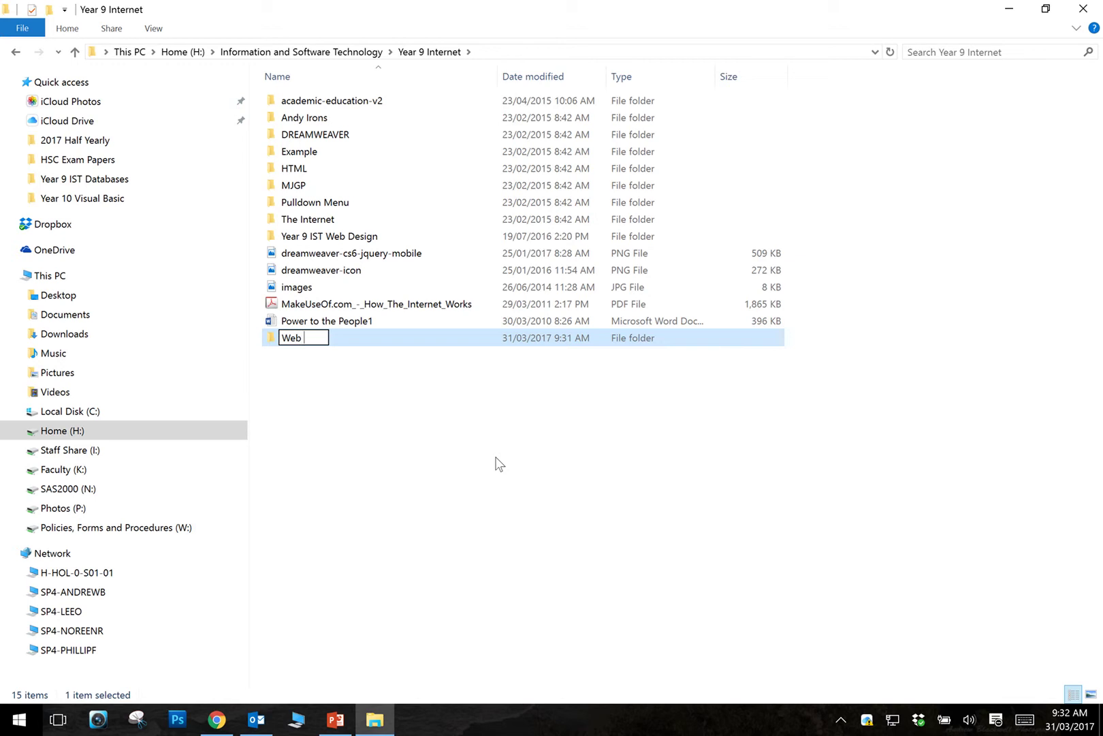
text(Assessment)
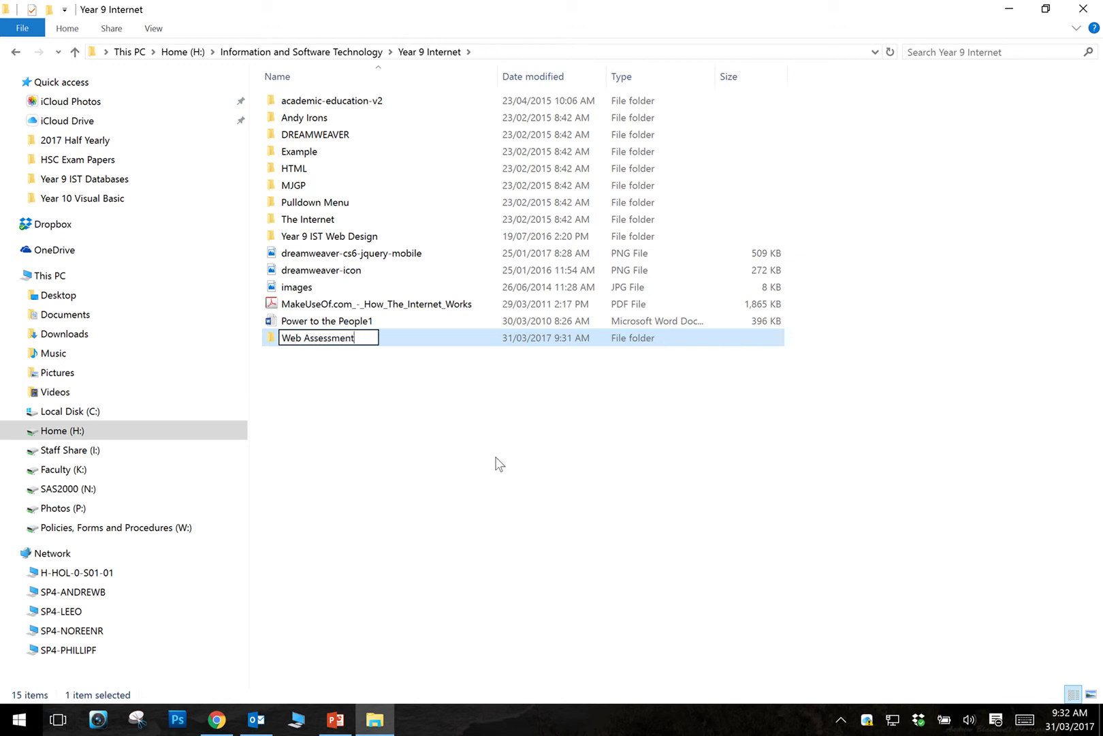
click(496, 458)
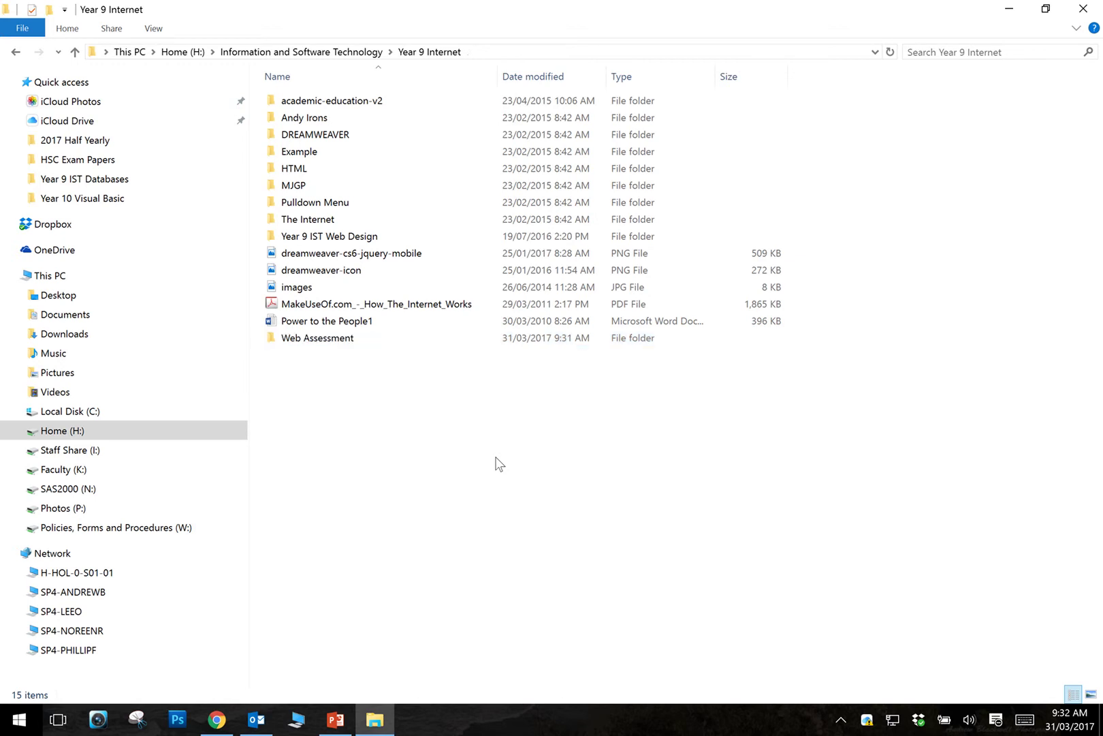
Open the Web Assessment folder and create a subfolder named "images" in it
double_click(327, 340)
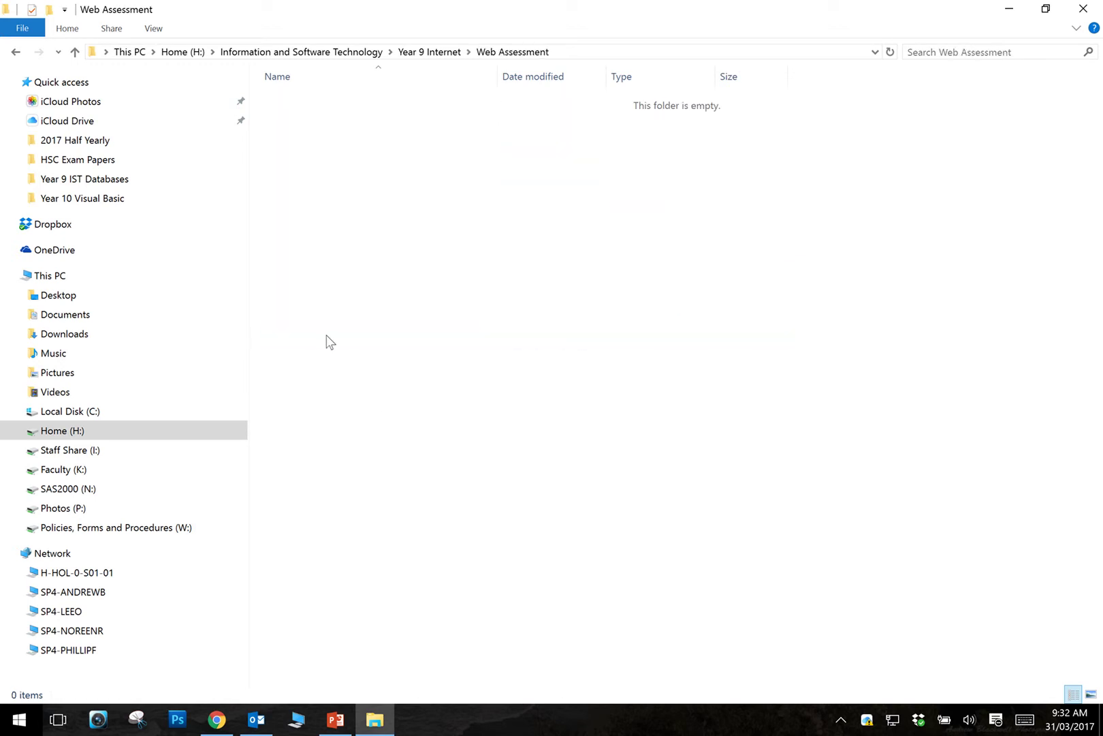
right_click(485, 233)
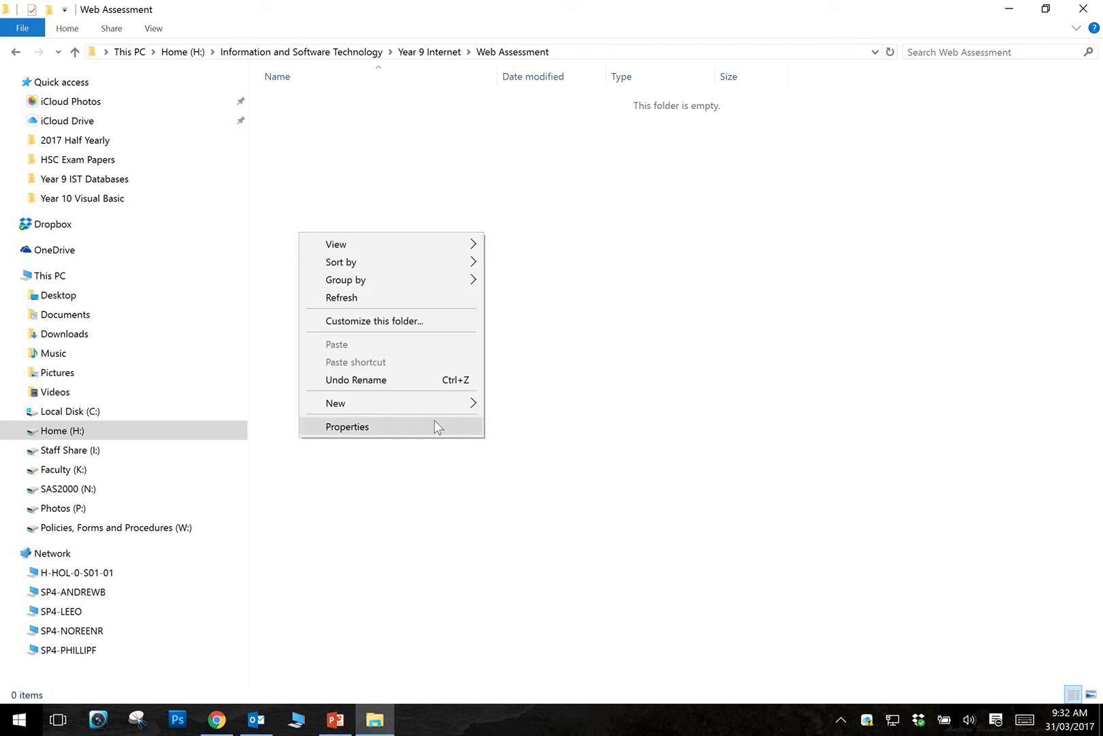
mouse_move(437, 404)
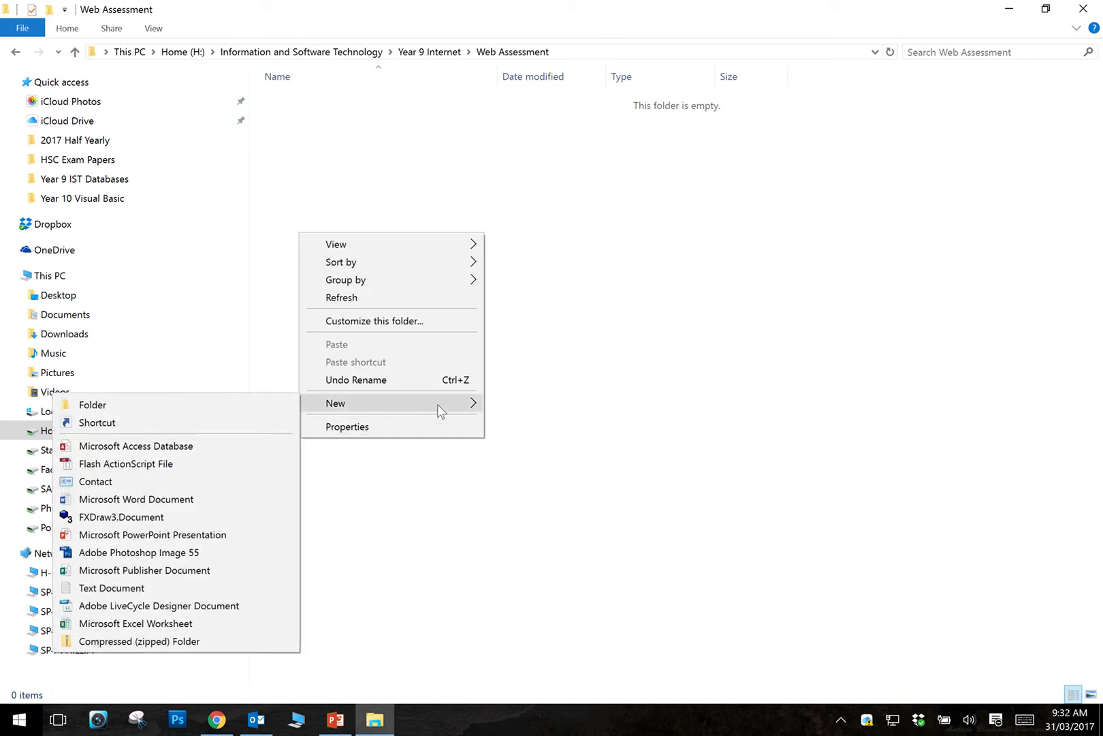
click(257, 405)
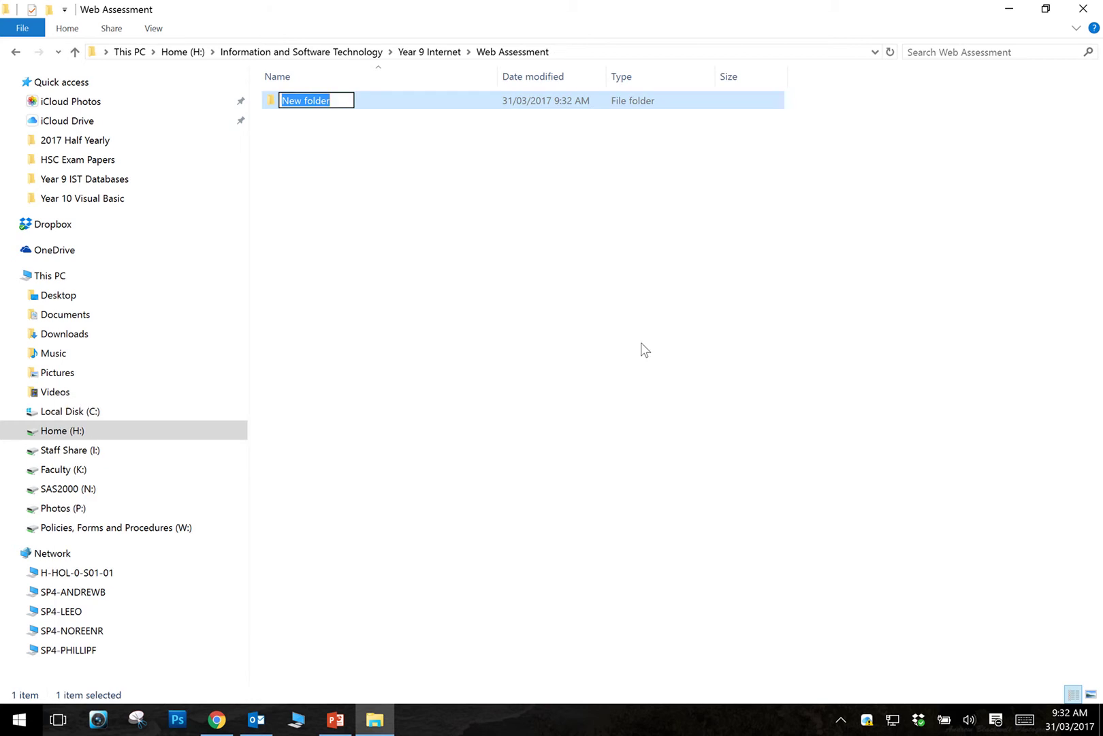
text(images)
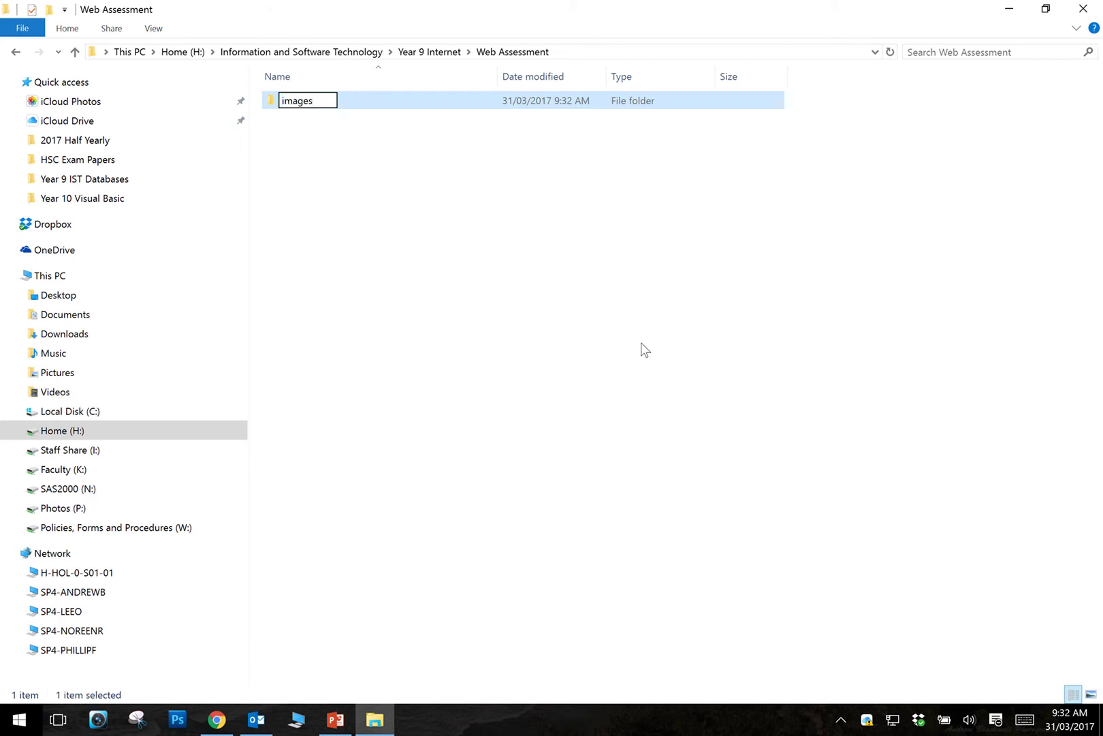
click(643, 349)
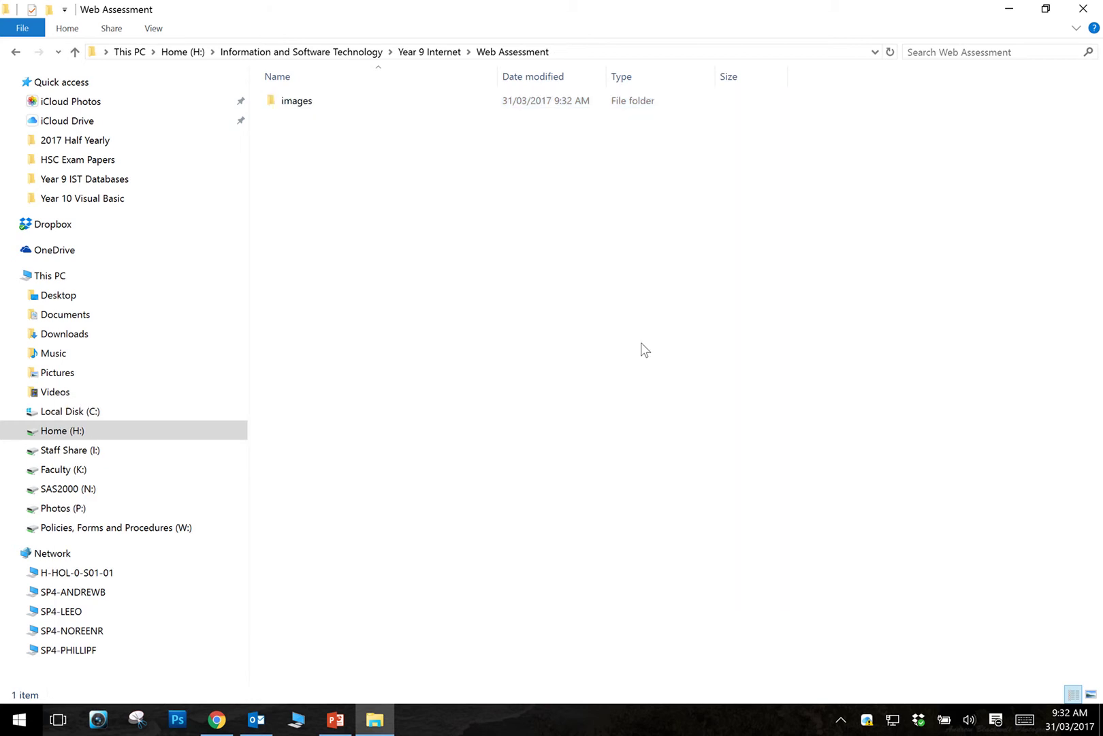
Examine the example website's file structure in MJGP > Design 1, including the contents of its images folder
click(16, 52)
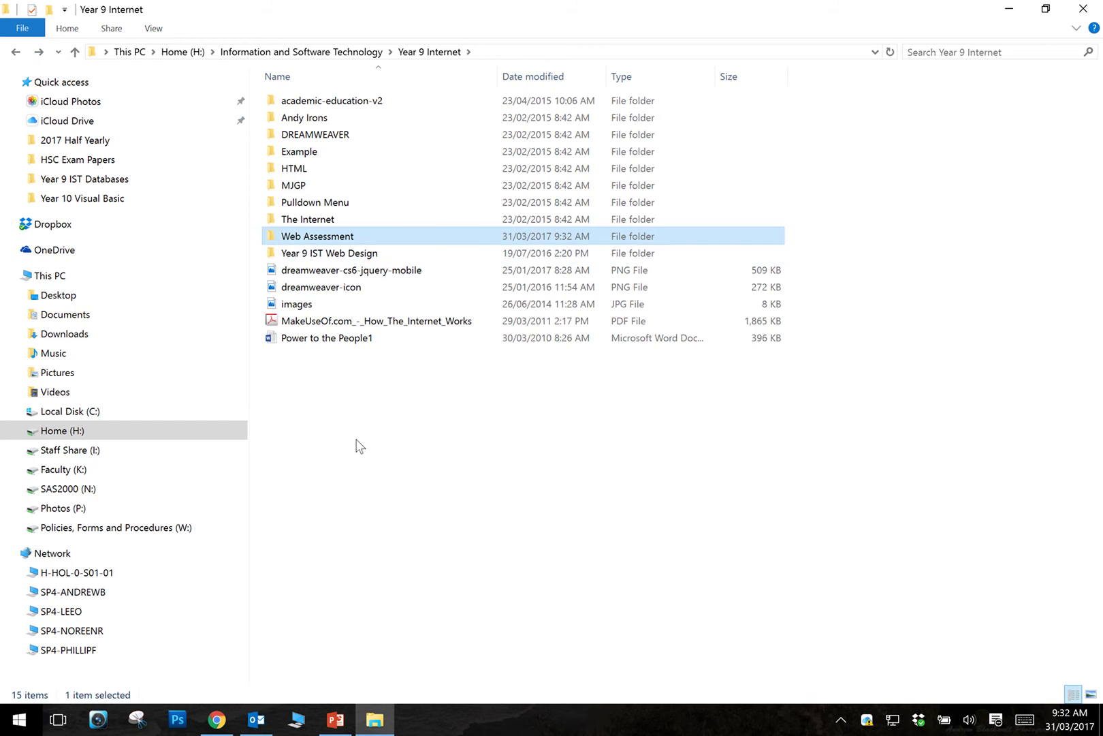
double_click(292, 186)
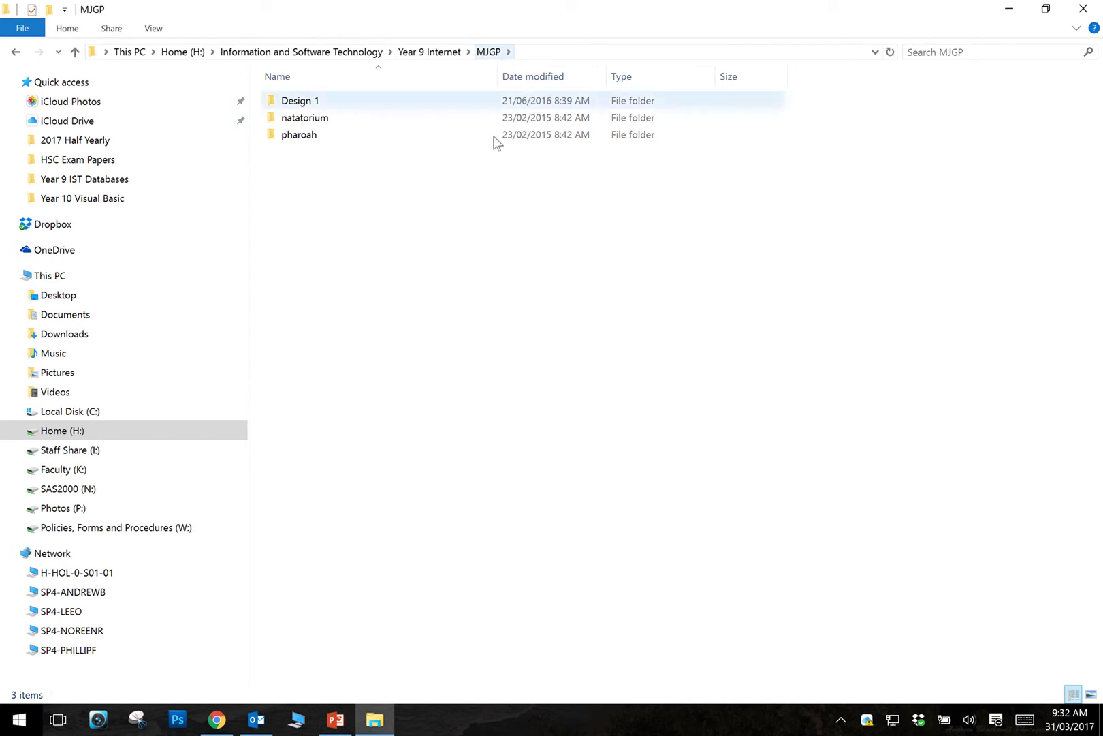
double_click(301, 101)
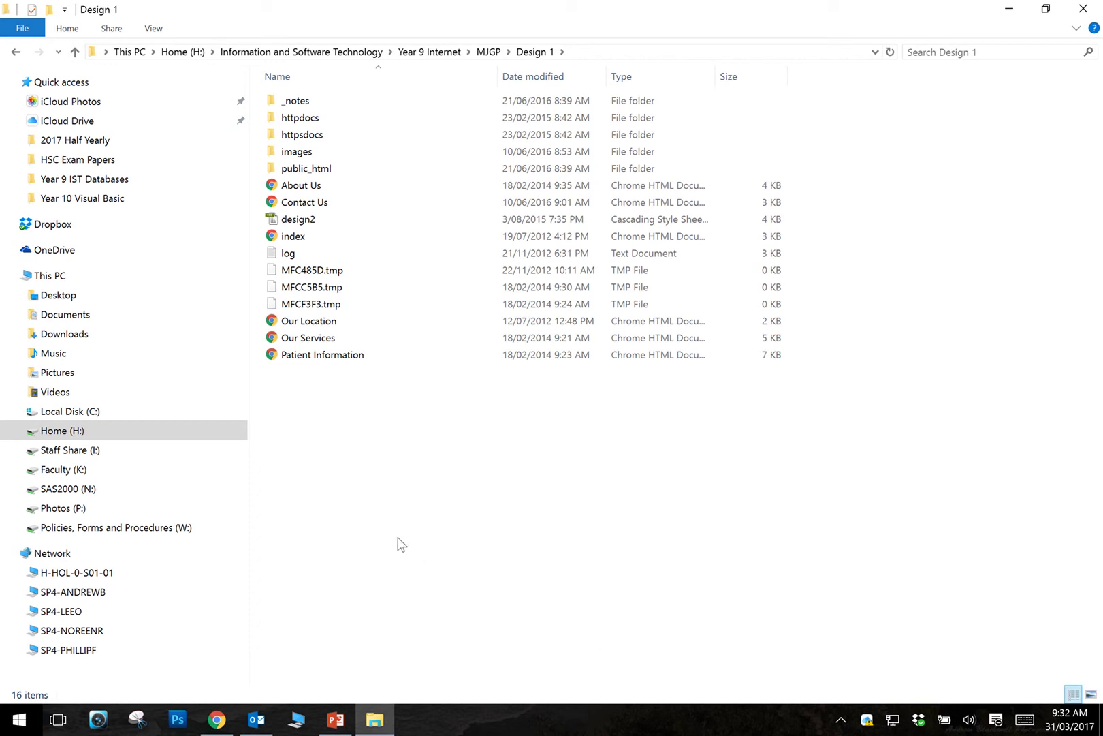
double_click(307, 158)
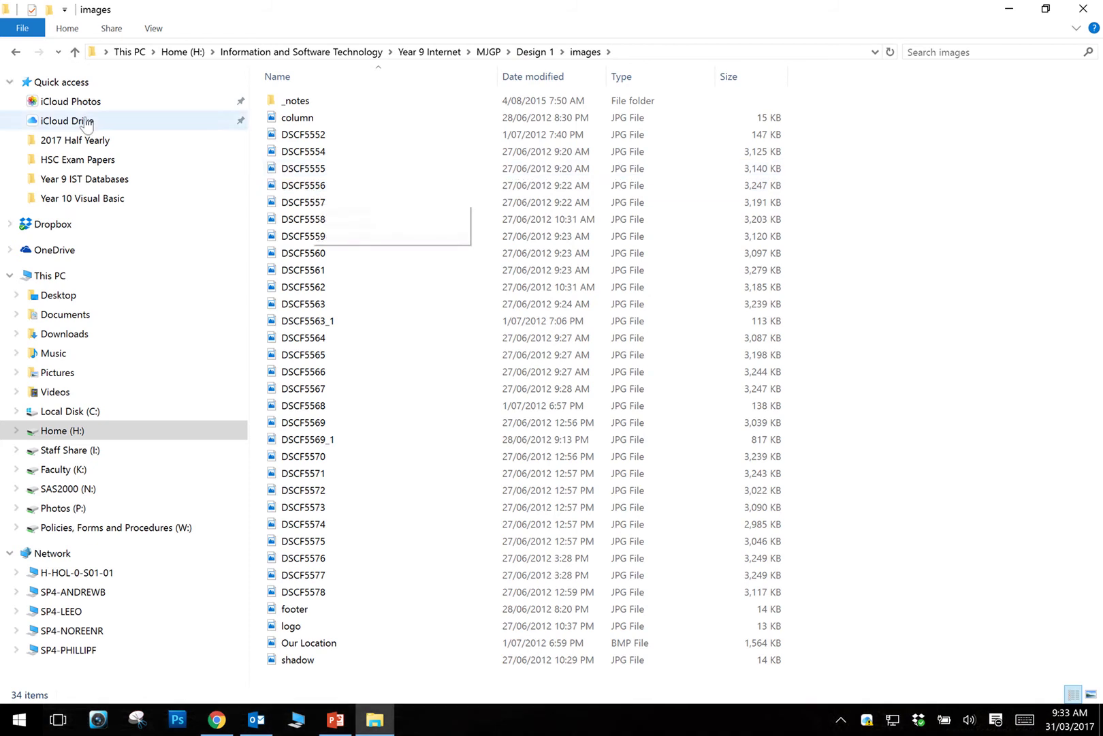
click(15, 53)
click(458, 509)
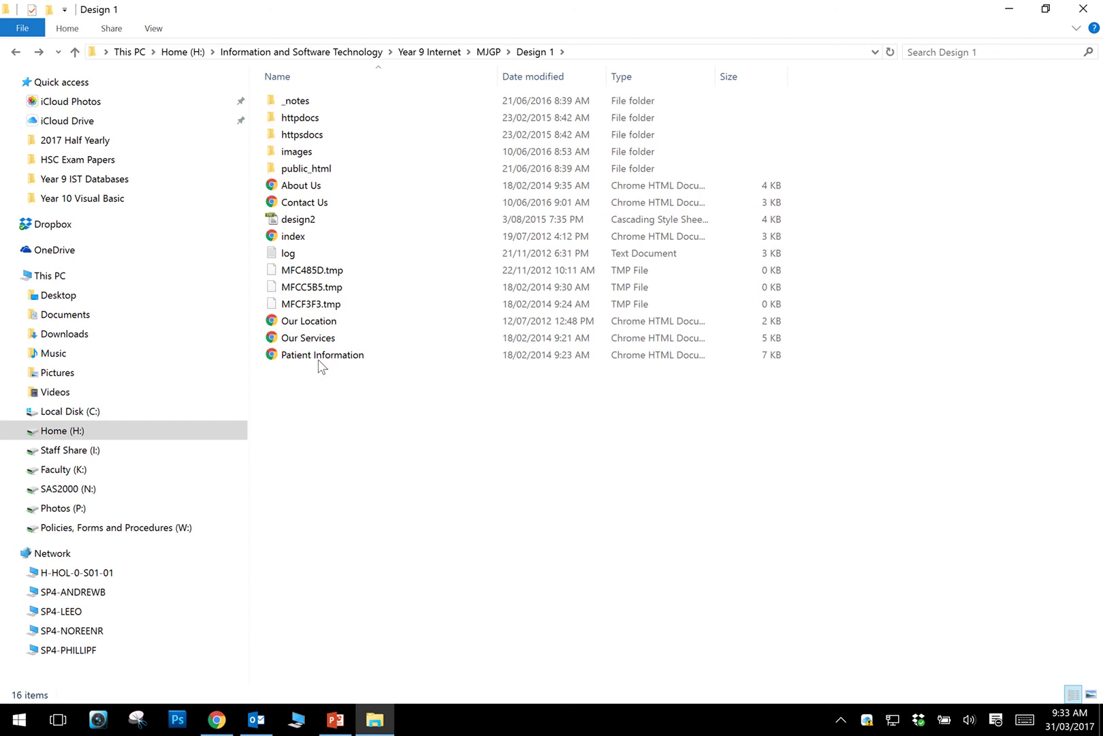
Open the Design 1 site's index file in Google Chrome to view the local home page, and close its tab
click(307, 235)
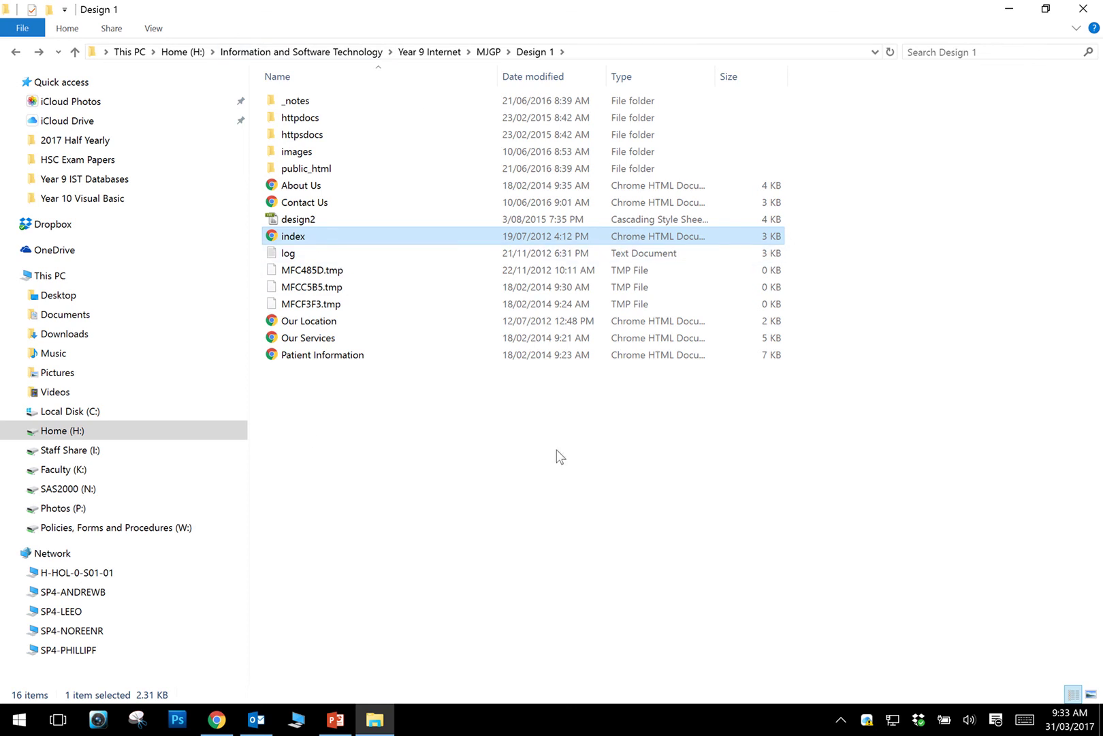
key(Return)
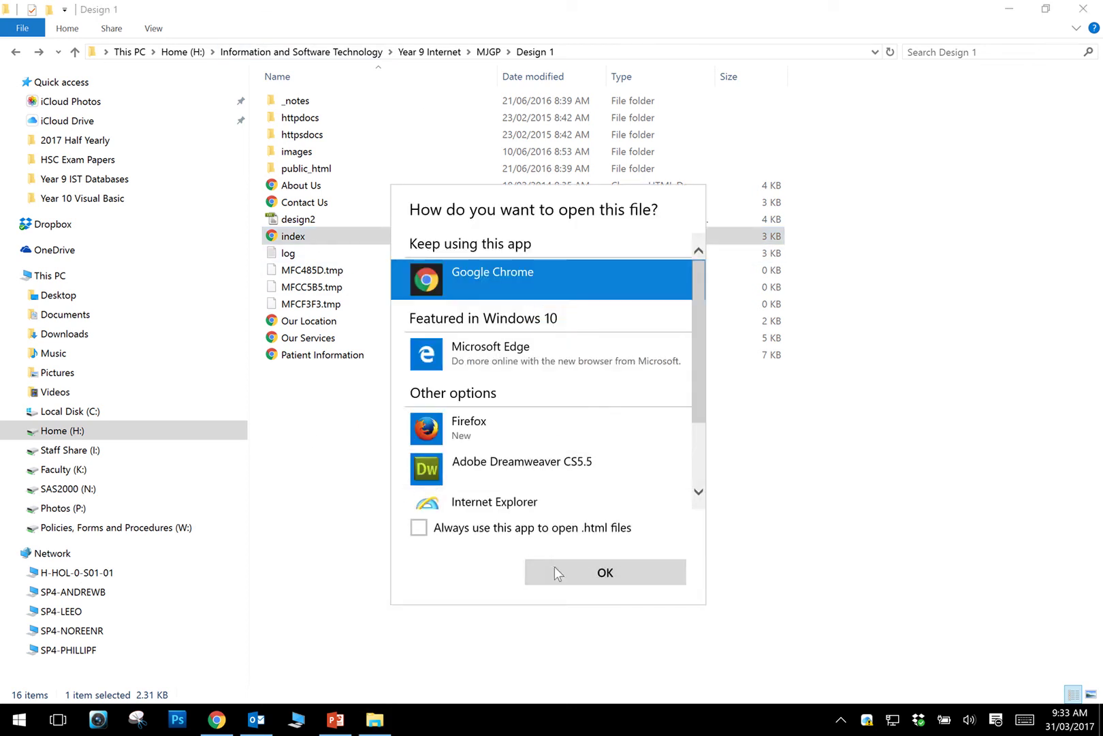
click(602, 573)
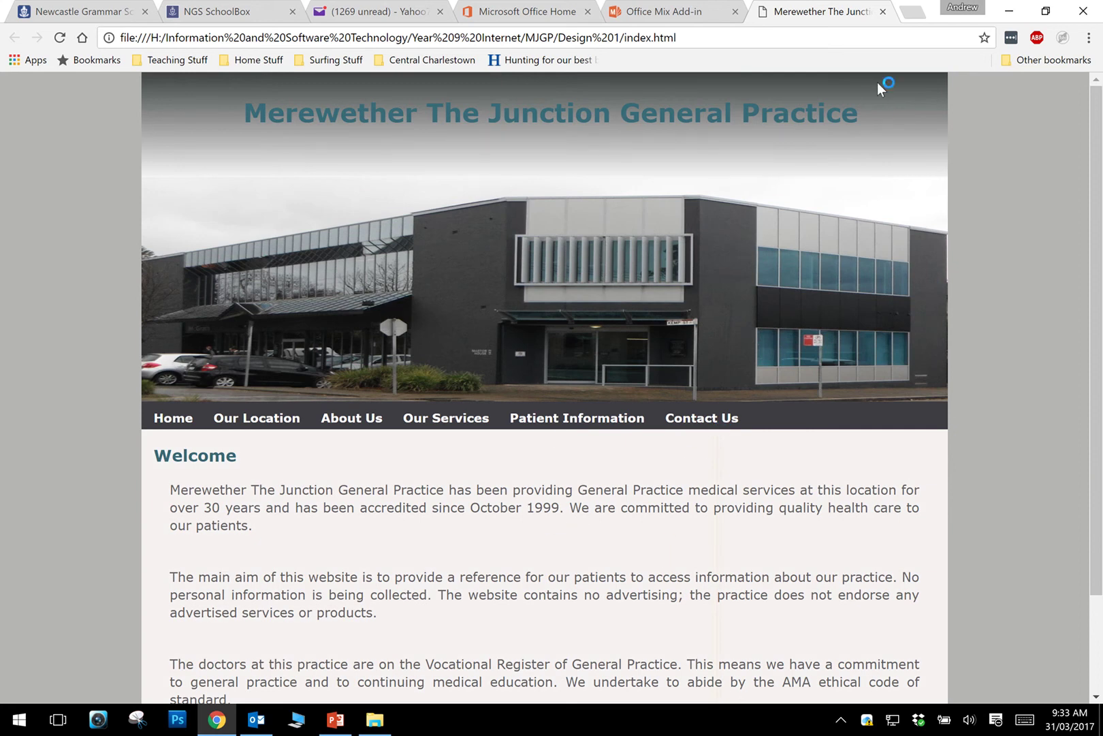
click(883, 11)
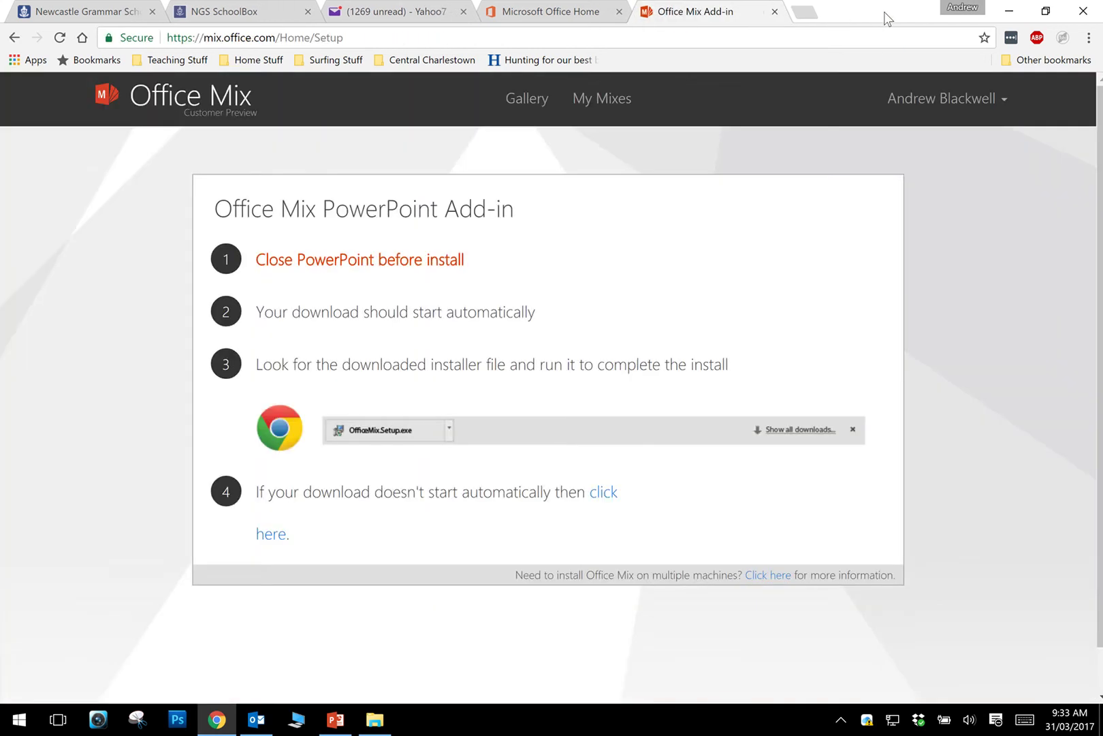
click(807, 14)
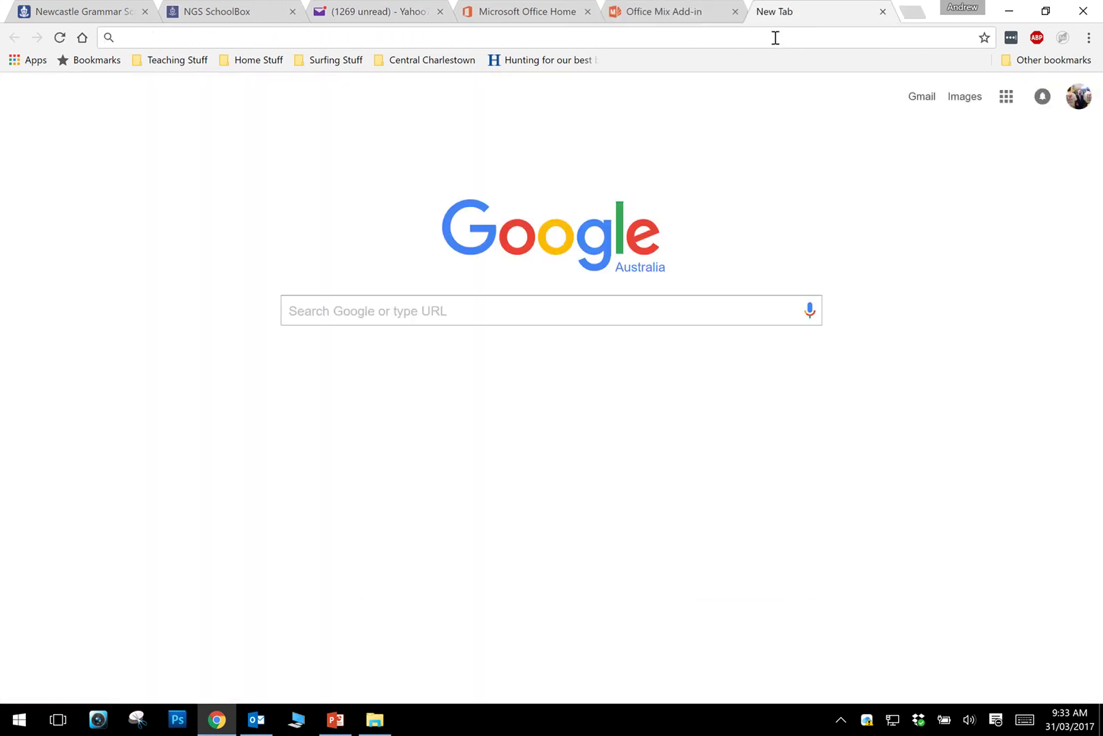
text(mere)
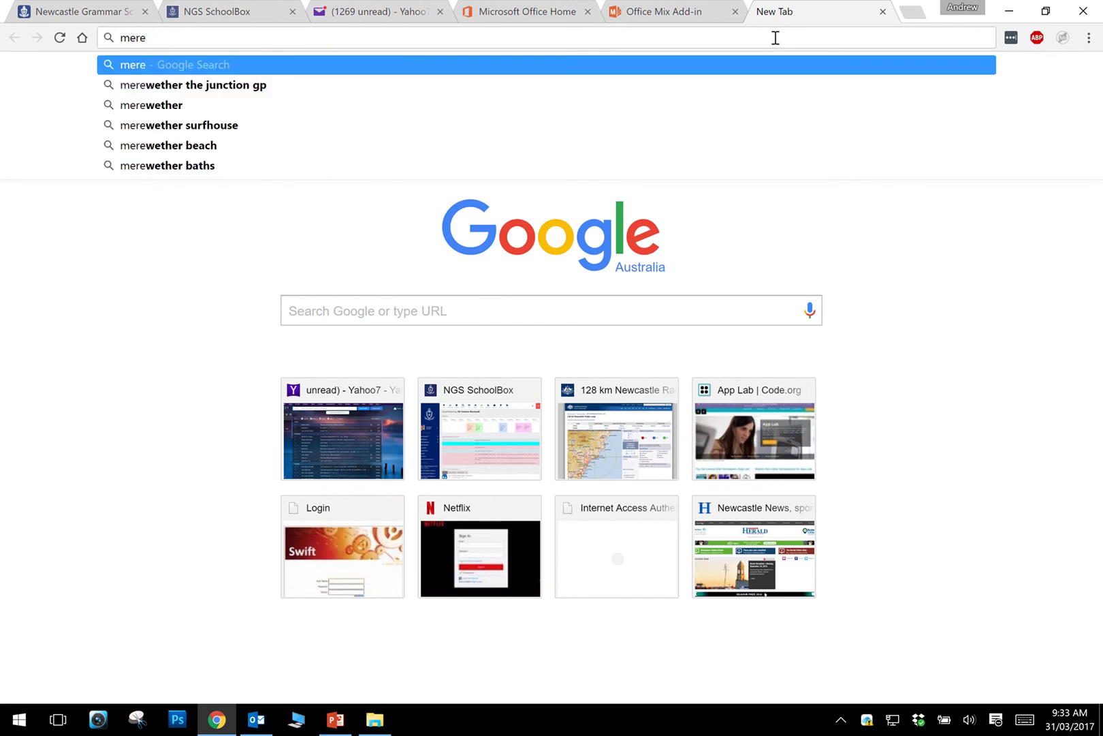
key(Down)
key(Return)
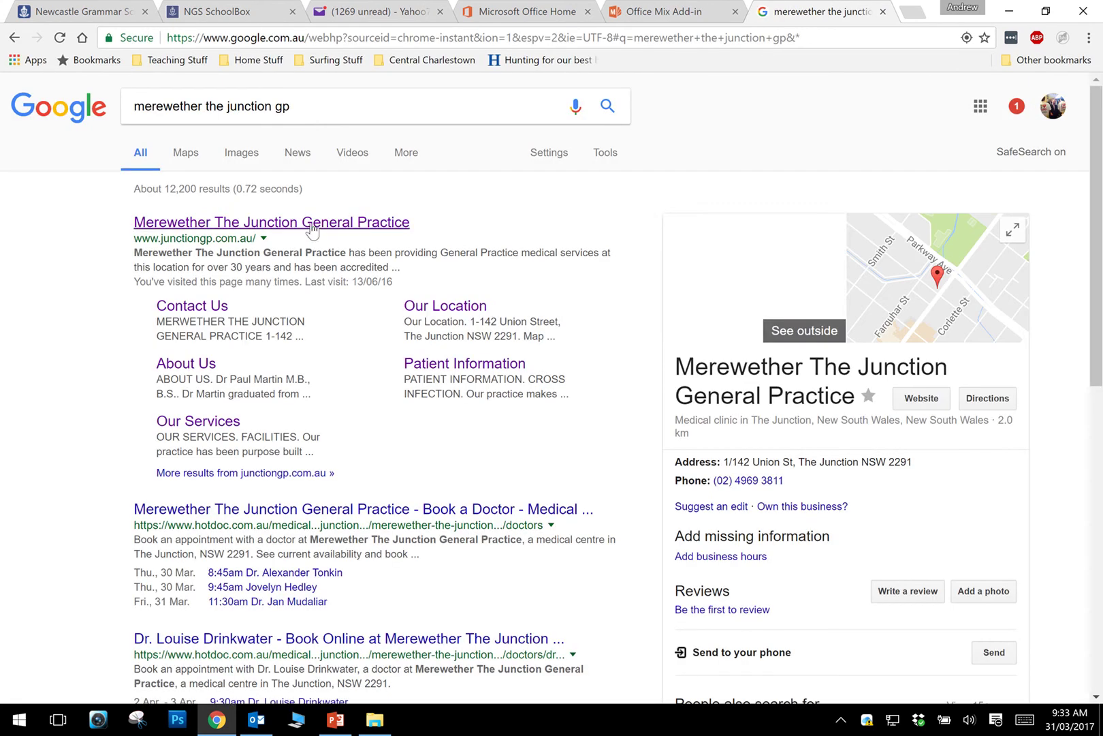
click(281, 229)
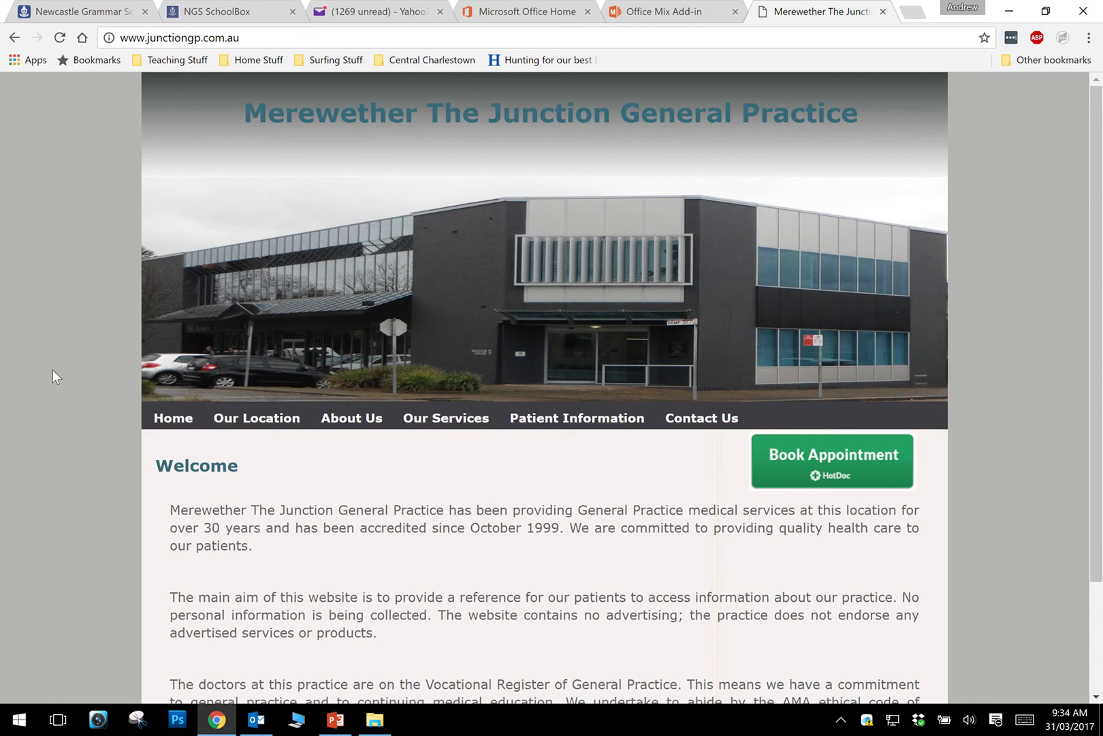
Switch back to File Explorer and go back out of the Design 1 and MJGP folders
click(375, 720)
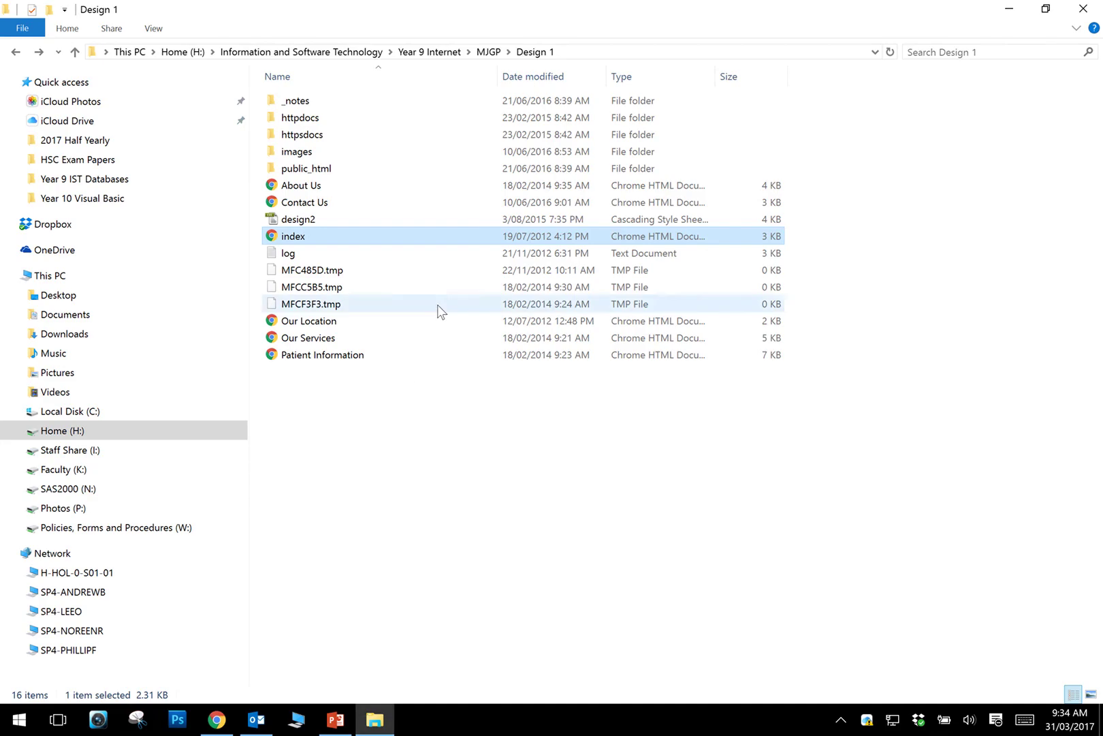
click(16, 53)
click(16, 53)
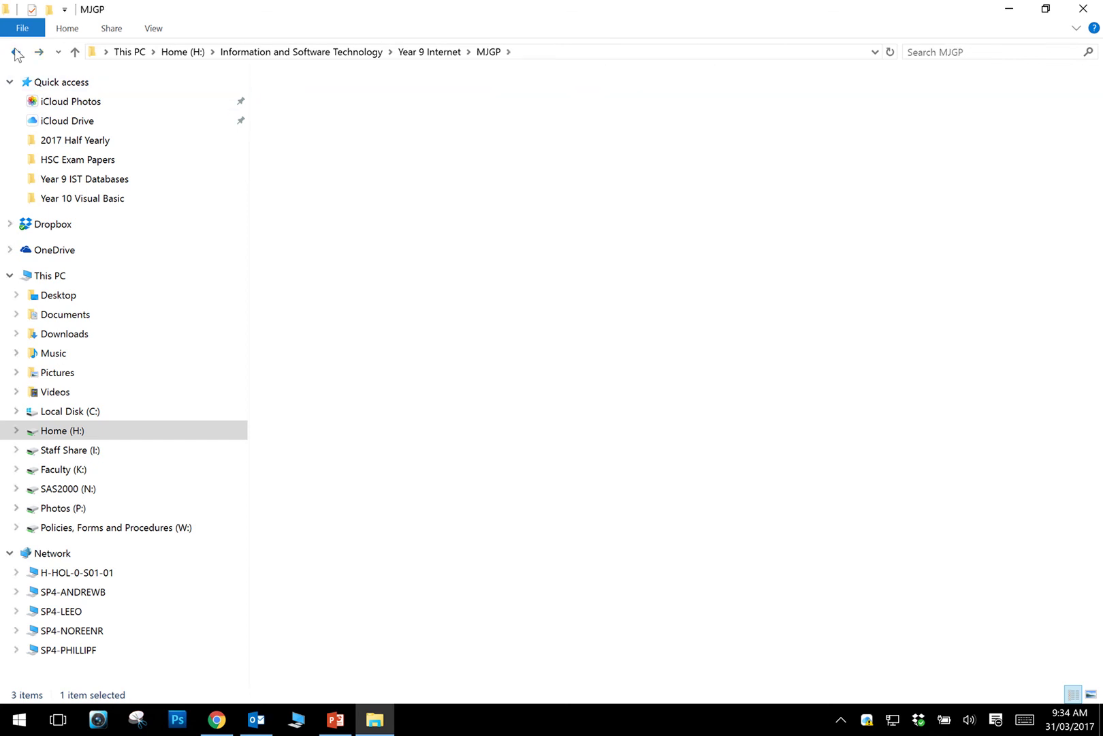